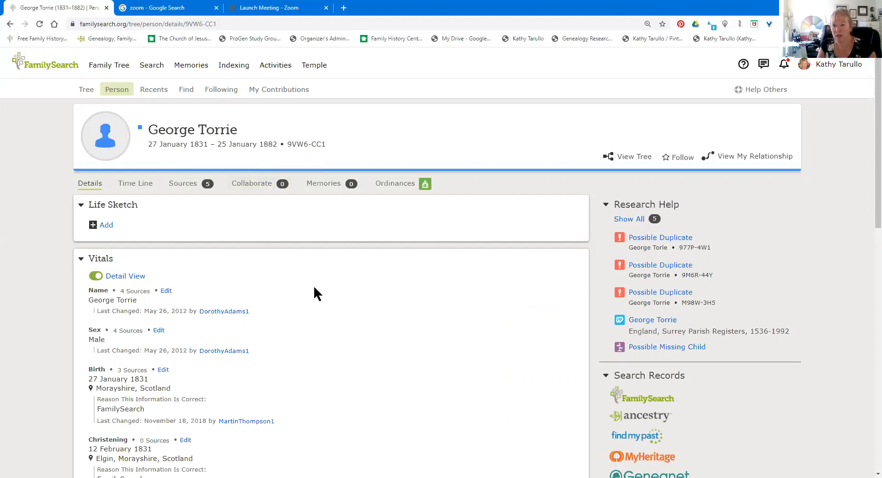
# Review the person's birth, christening and death details, and open the list of sources attached to them.
pyautogui.scroll(-2, 316, 294)
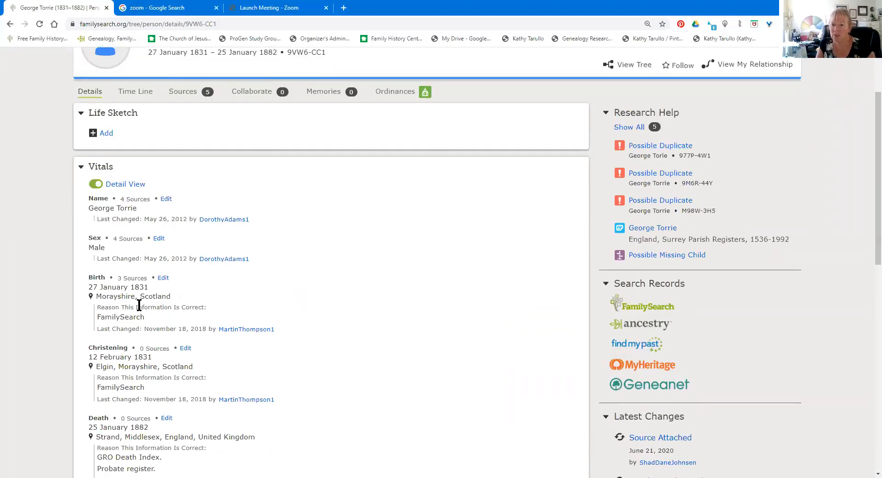
pyautogui.scroll(-3, 225, 308)
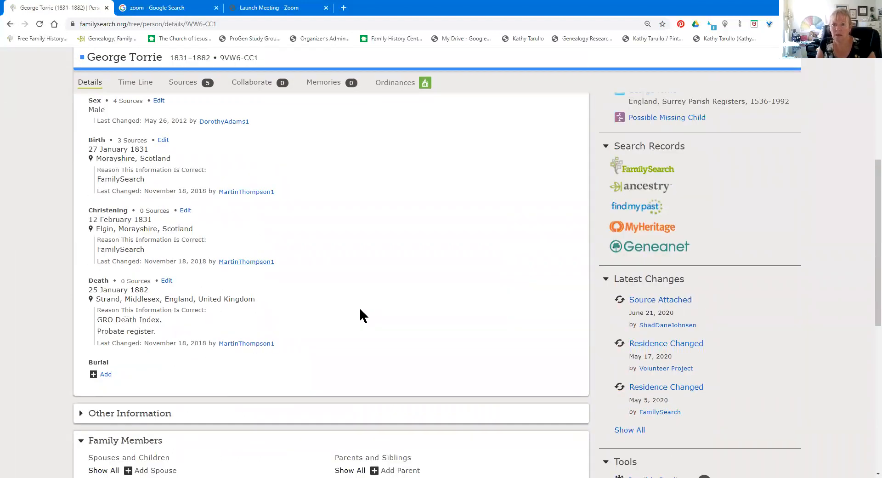
pyautogui.scroll(4, 359, 307)
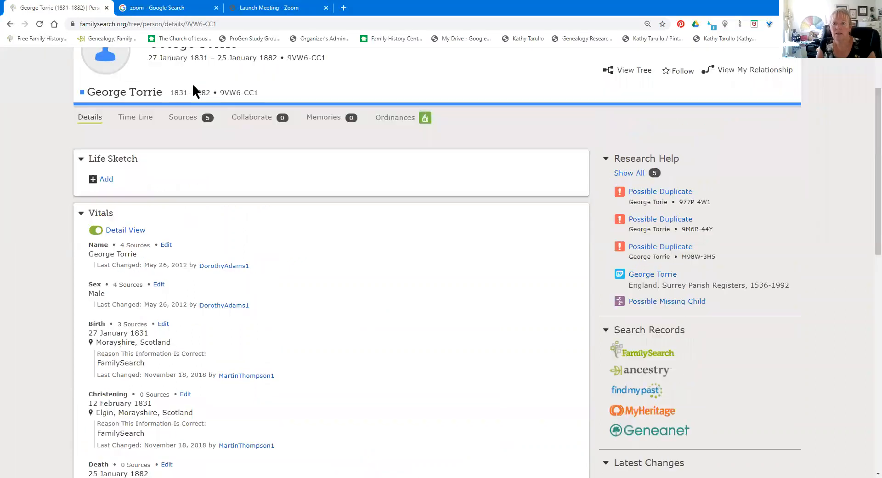
pyautogui.click(190, 118)
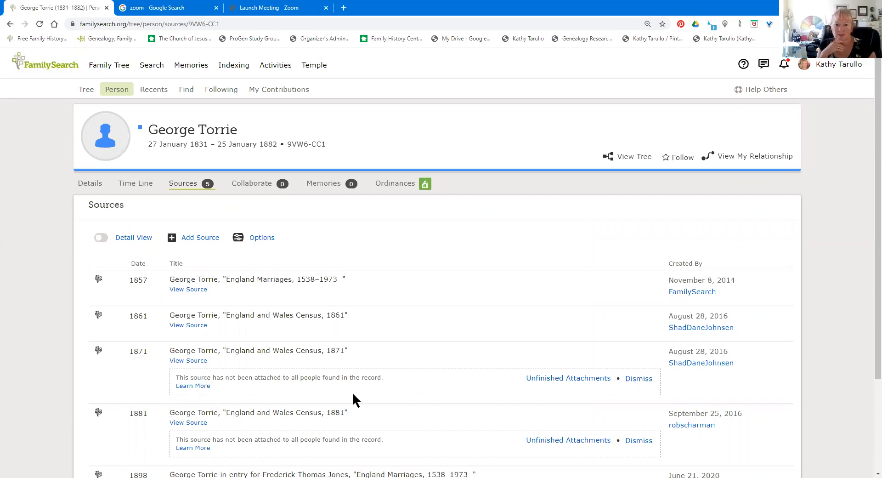
# View the 1857 "England Marriages, 1538–1973" source and read its indexed information and citation.
pyautogui.scroll(-2, 362, 399)
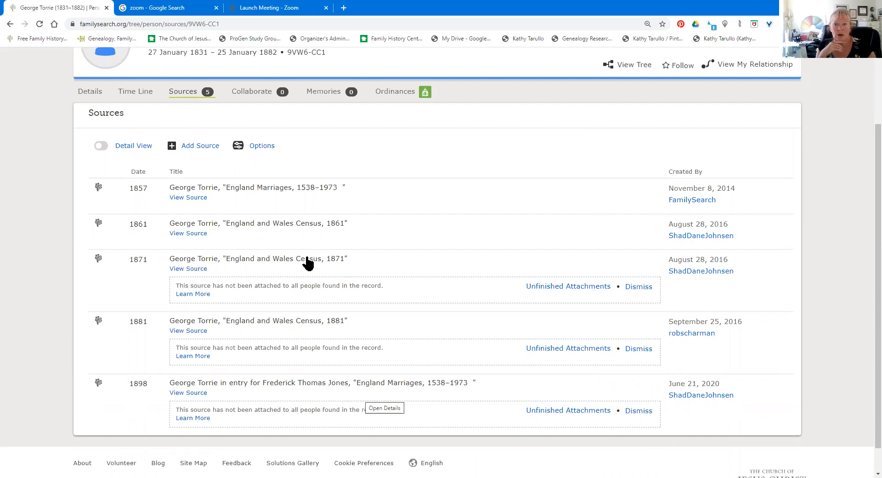
pyautogui.click(188, 197)
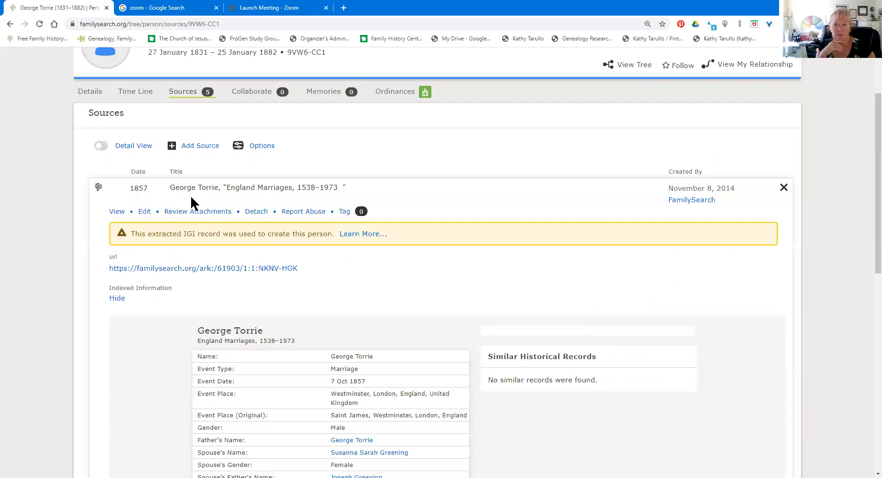
pyautogui.scroll(-1, 389, 269)
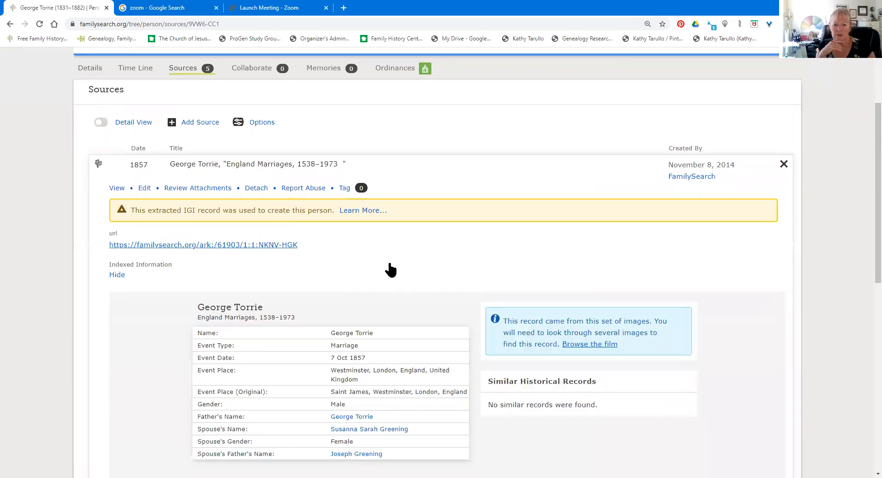
pyautogui.scroll(-3, 390, 269)
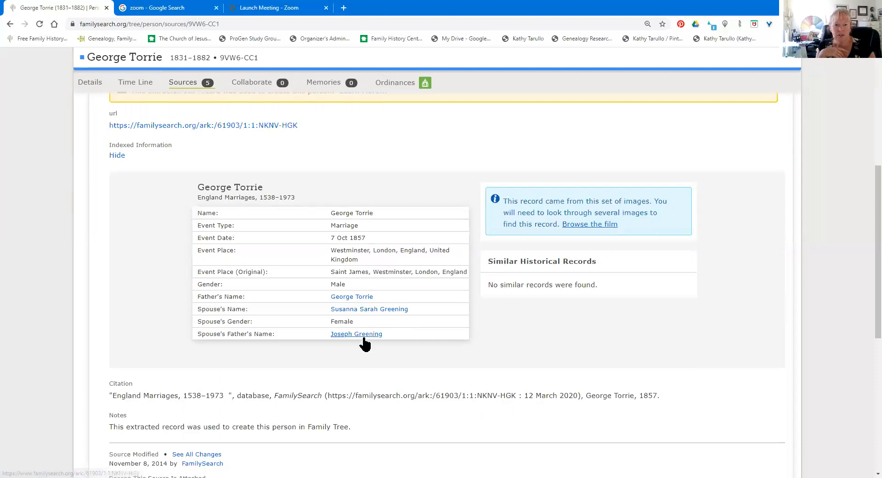
pyautogui.scroll(1, 195, 154)
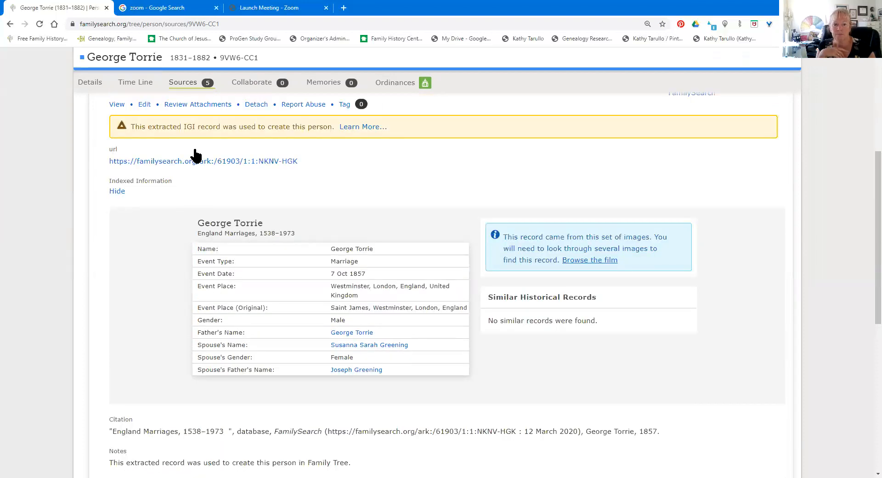
pyautogui.scroll(-10, 195, 154)
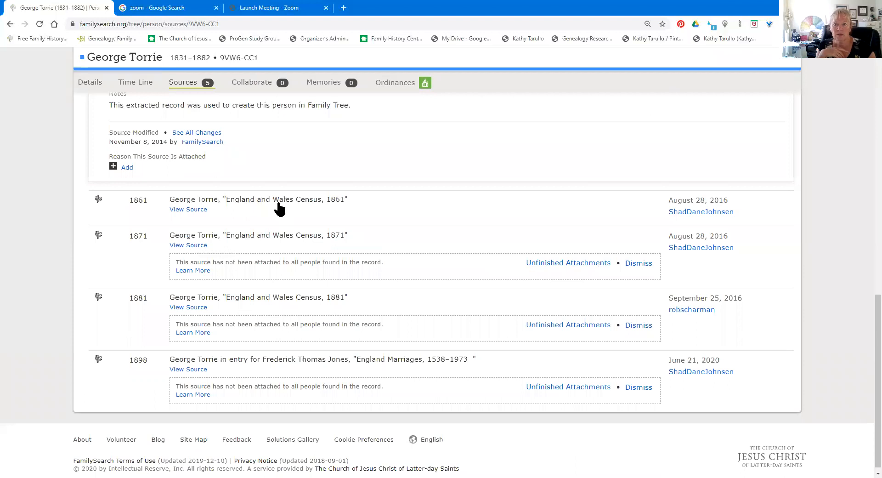
# View the 1861 "England and Wales Census" source and read its indexed details and household members.
pyautogui.click(183, 209)
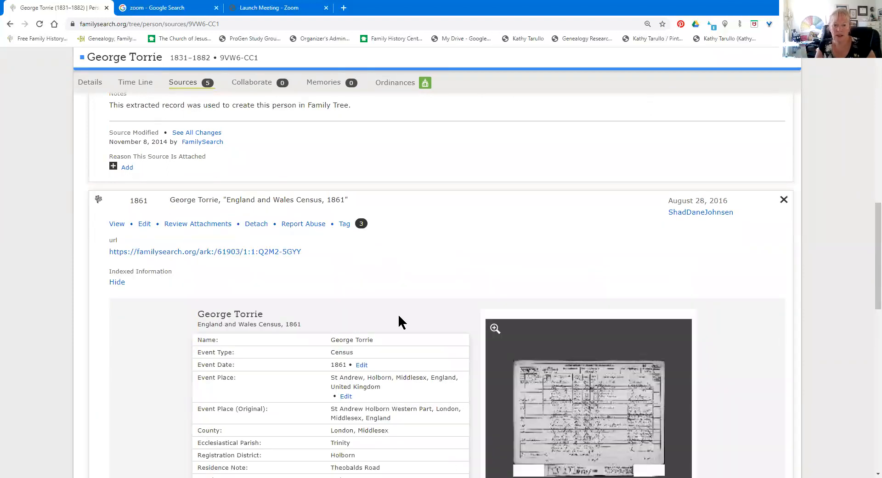
pyautogui.scroll(-2, 399, 315)
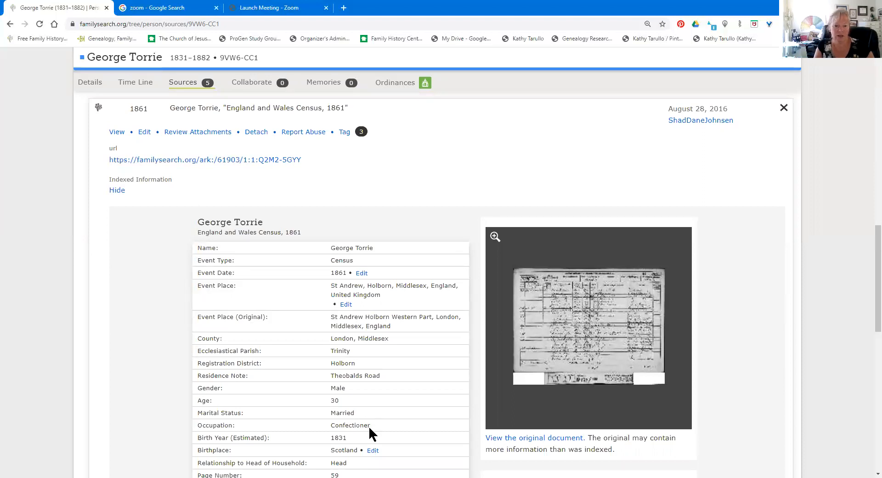
pyautogui.scroll(-1, 369, 425)
pyautogui.scroll(-1, 370, 424)
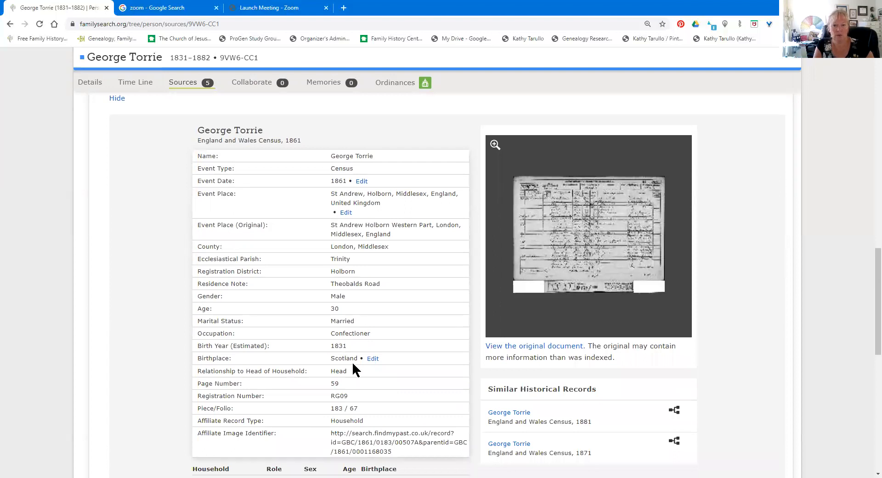
pyautogui.scroll(-4, 394, 384)
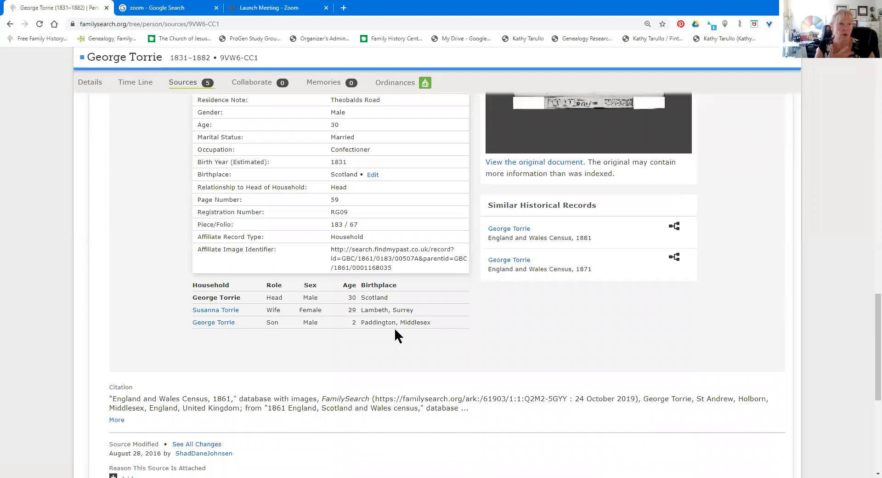
pyautogui.scroll(10, 395, 329)
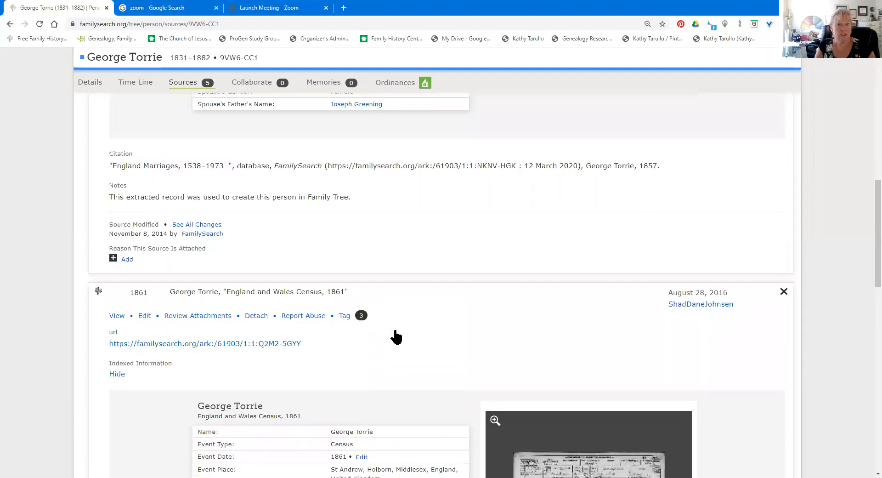
pyautogui.scroll(8, 396, 337)
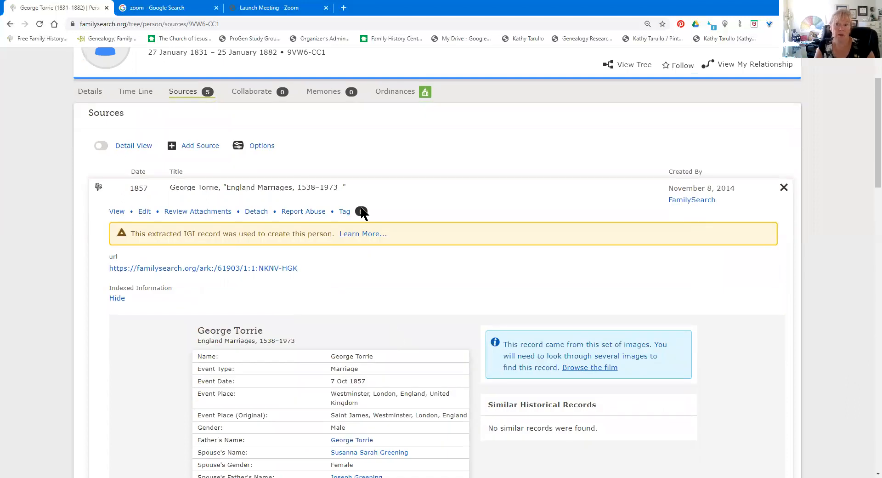
# Open the merge review for the first possible duplicate and preview switching the merge positions without applying the switch.
pyautogui.click(93, 94)
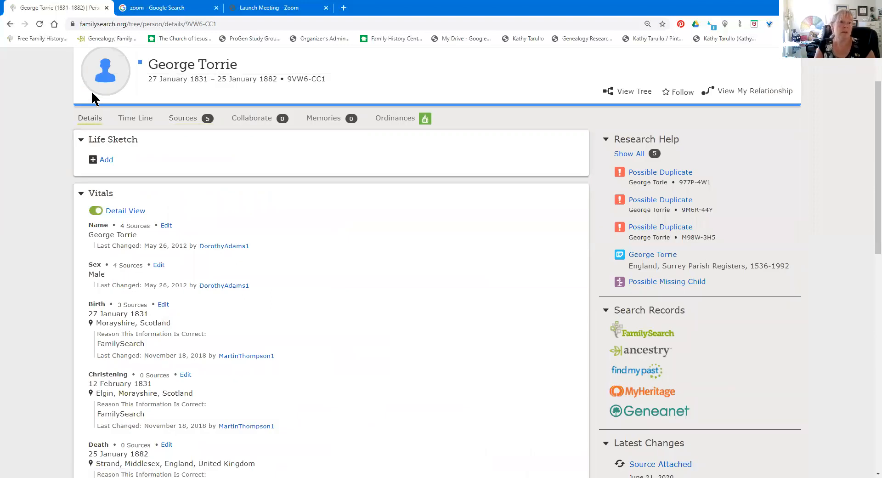
pyautogui.click(656, 173)
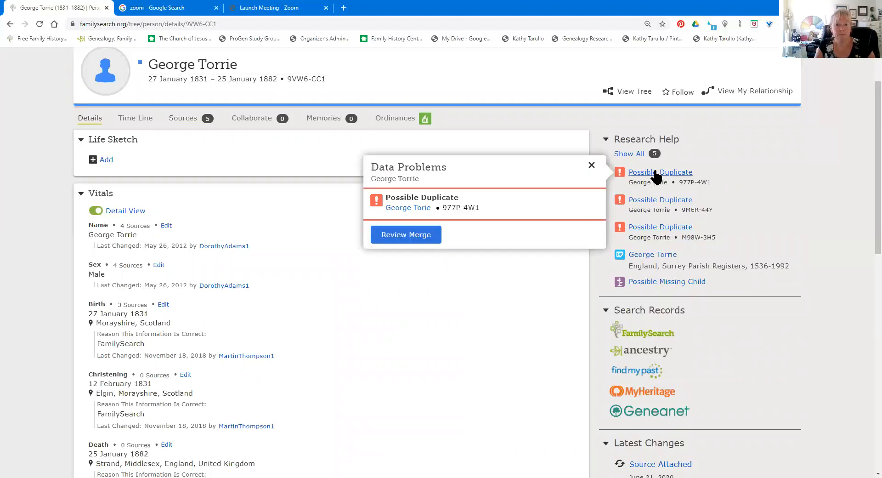
pyautogui.click(427, 240)
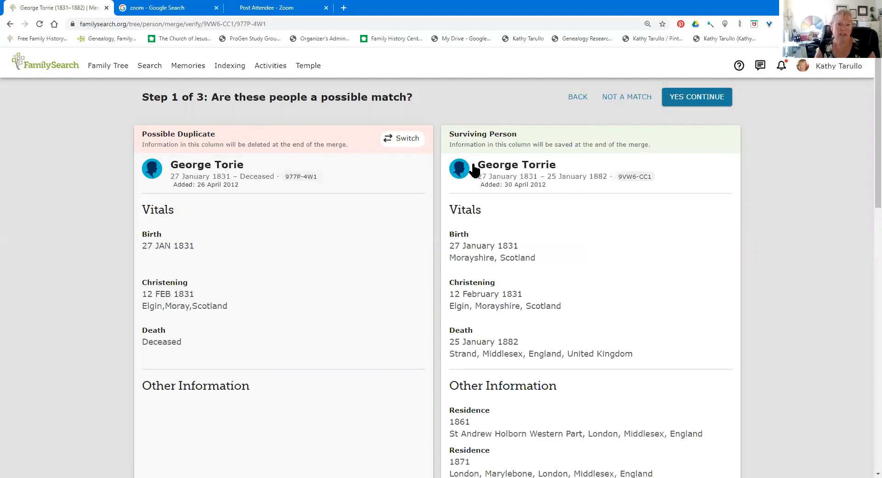
pyautogui.click(407, 139)
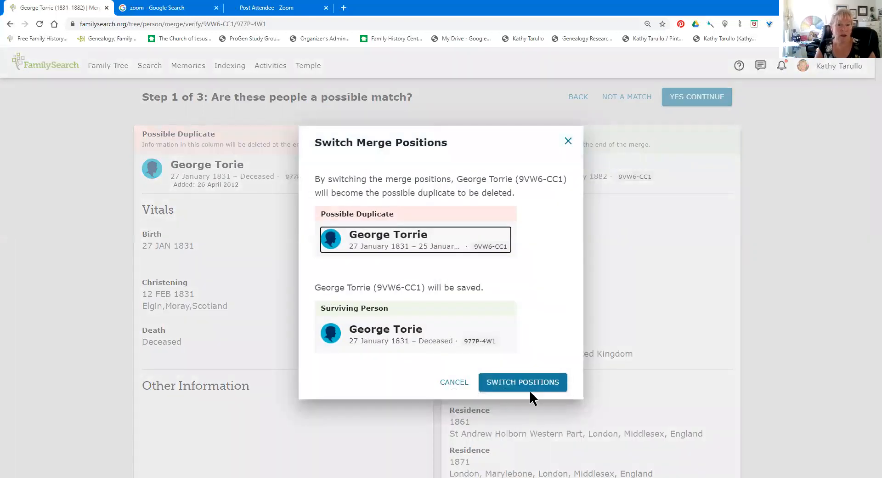
pyautogui.click(568, 141)
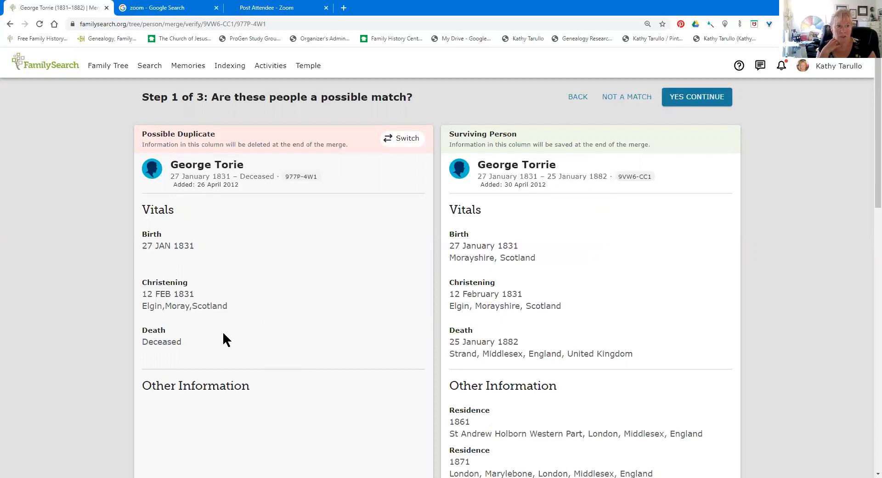
# Compare the vitals, residences and family members of the possible duplicate with those of the surviving person.
pyautogui.scroll(-4, 330, 273)
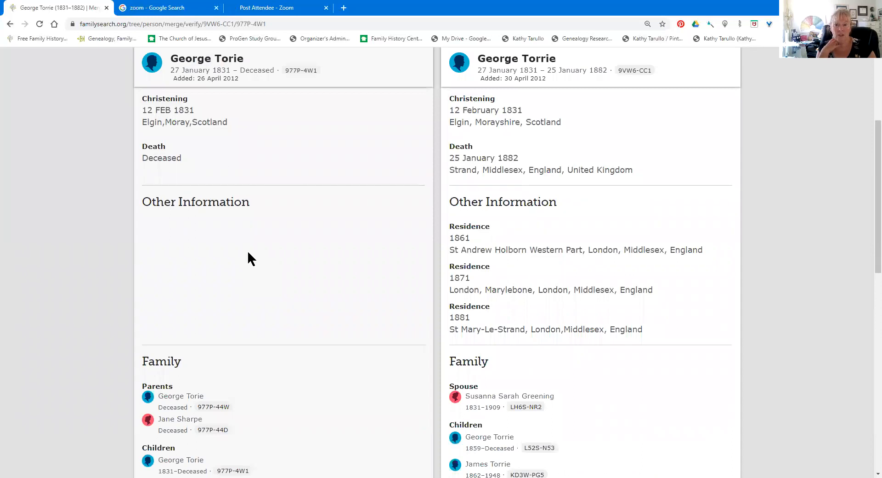
pyautogui.scroll(-5, 318, 262)
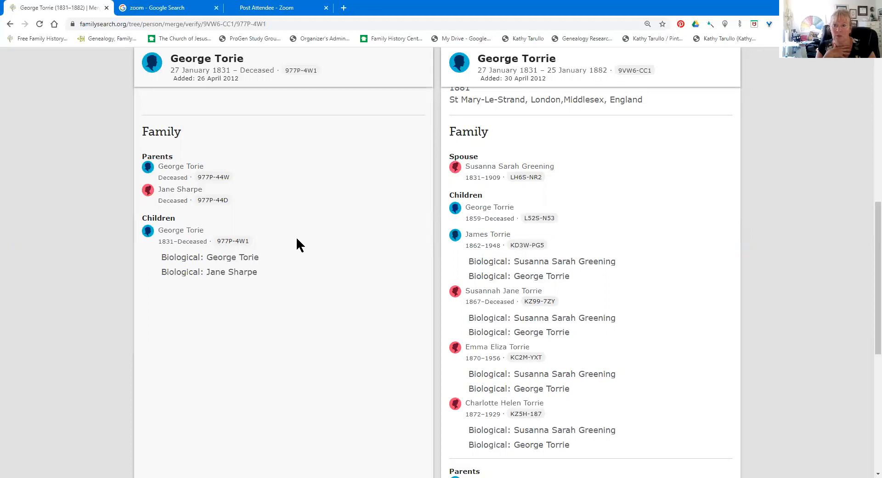
pyautogui.scroll(5, 296, 238)
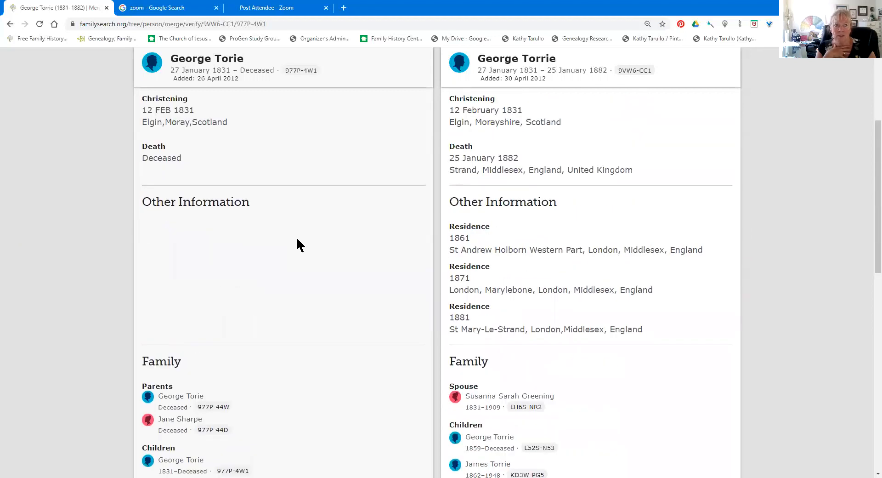
pyautogui.scroll(2, 297, 239)
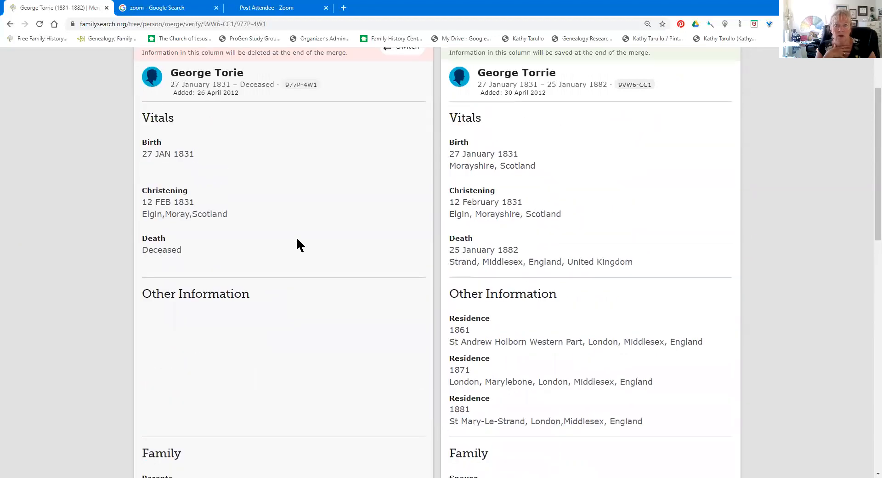
pyautogui.scroll(-5, 297, 239)
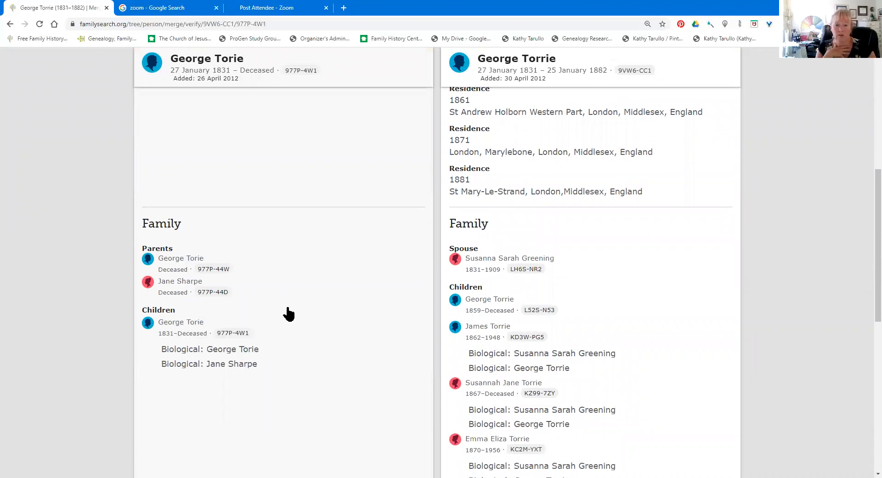
pyautogui.scroll(-1, 294, 310)
# Examine the indexed record behind the duplicate's "Scotland Births and Baptisms, 1564-1950" source, and return to the merge comparison.
pyautogui.scroll(-8, 296, 306)
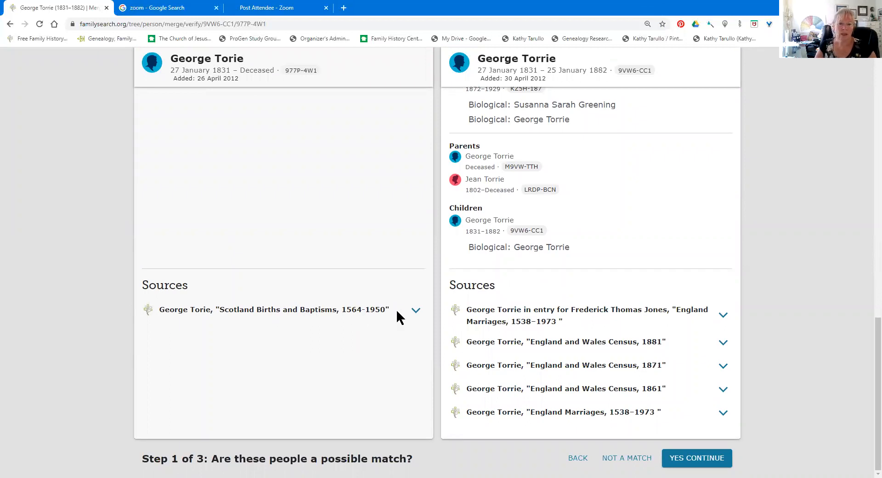
pyautogui.click(416, 311)
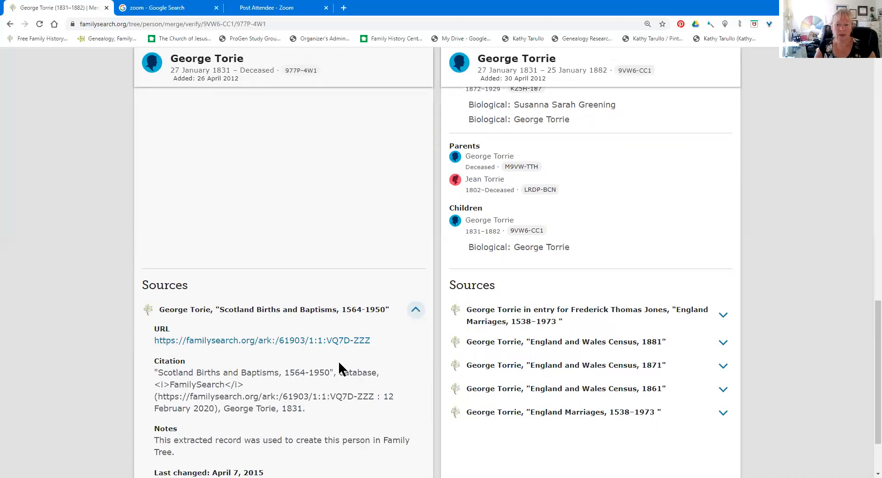
pyautogui.click(253, 340)
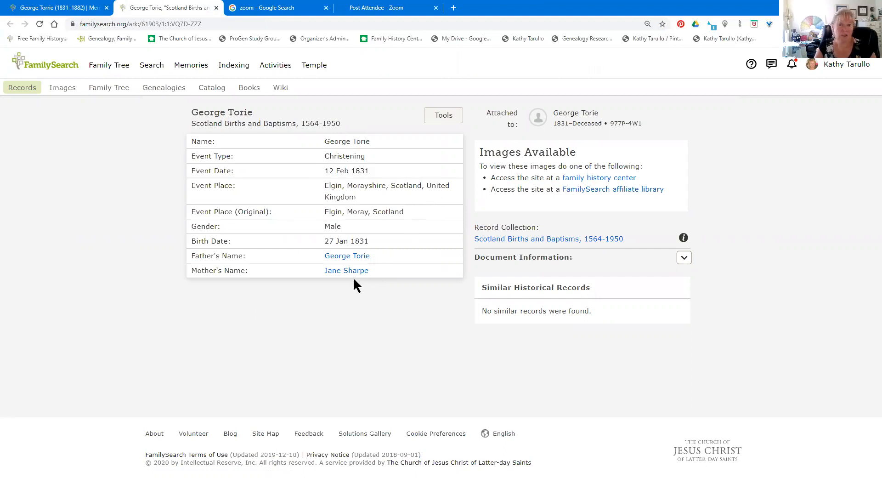
pyautogui.click(216, 7)
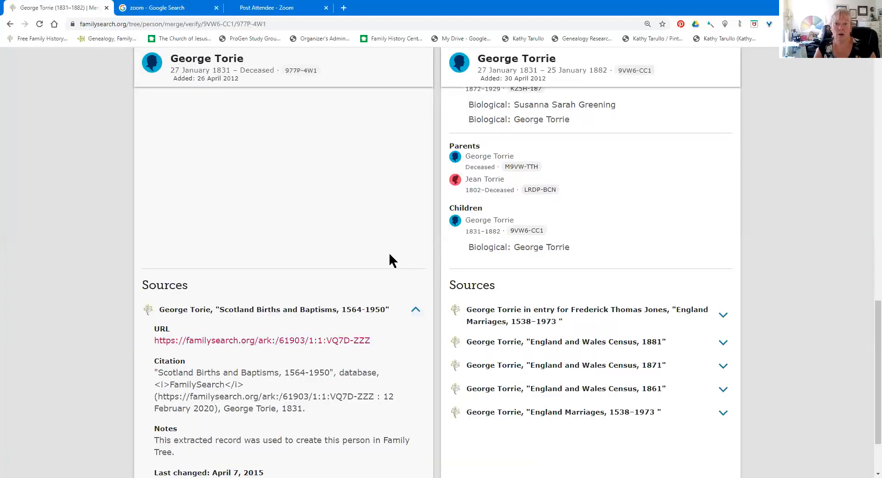
# Accept the two people as a possible match and continue to selecting the information to save.
pyautogui.scroll(3, 390, 260)
pyautogui.scroll(15, 390, 260)
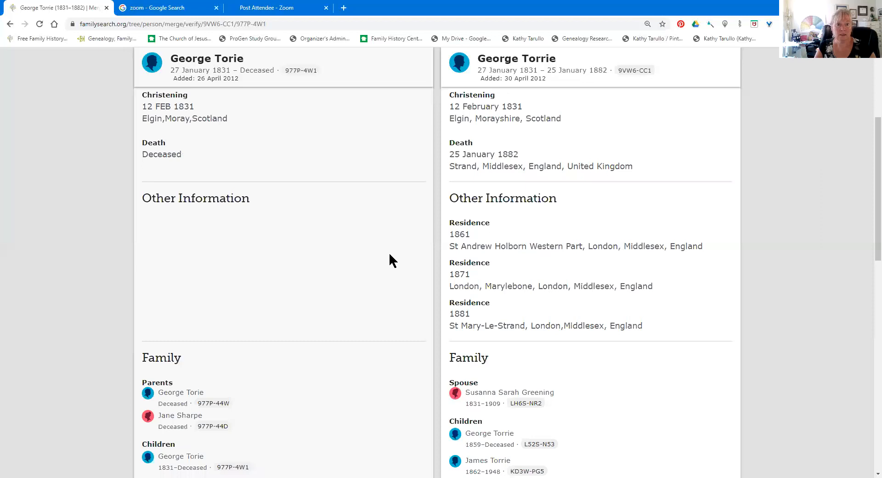
pyautogui.scroll(4, 389, 260)
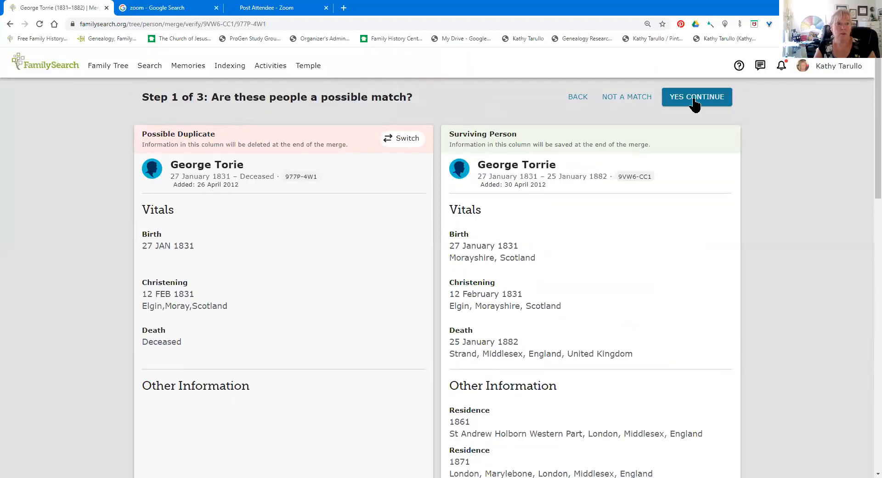
pyautogui.click(709, 98)
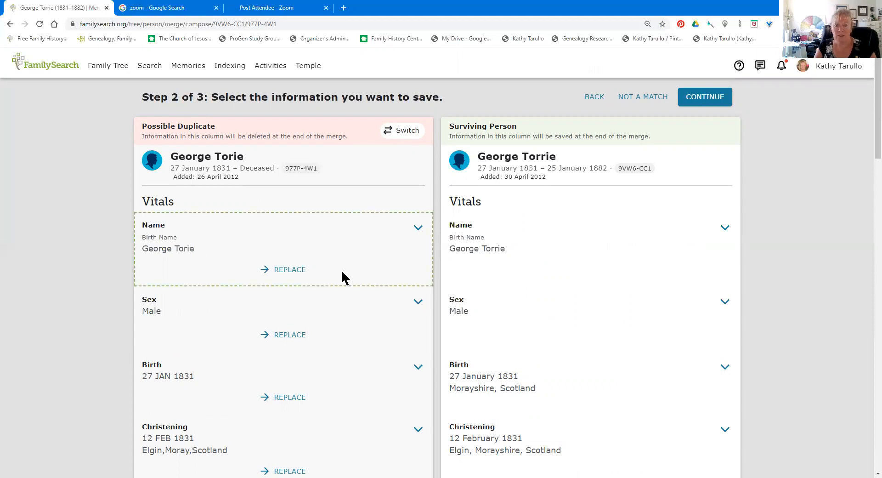
# Review the vitals, events, family members and sources to keep for the surviving person, and continue to the merge confirmation.
pyautogui.scroll(-3, 341, 269)
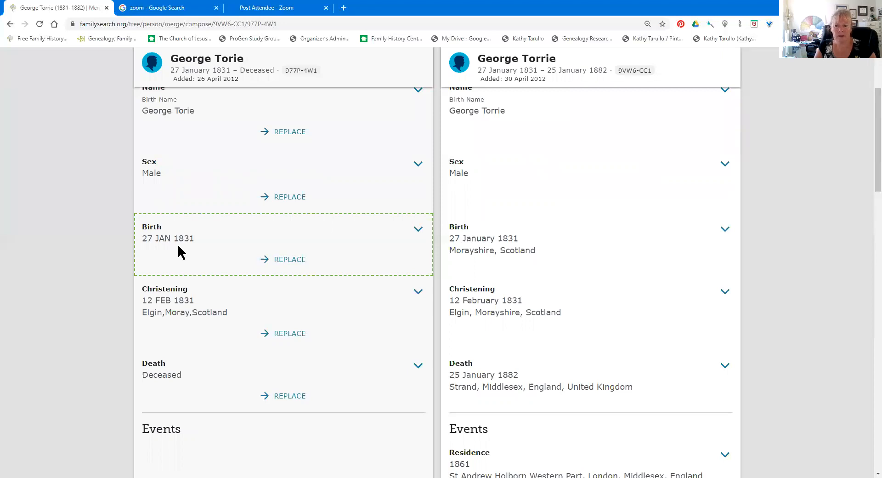
pyautogui.scroll(-1, 178, 248)
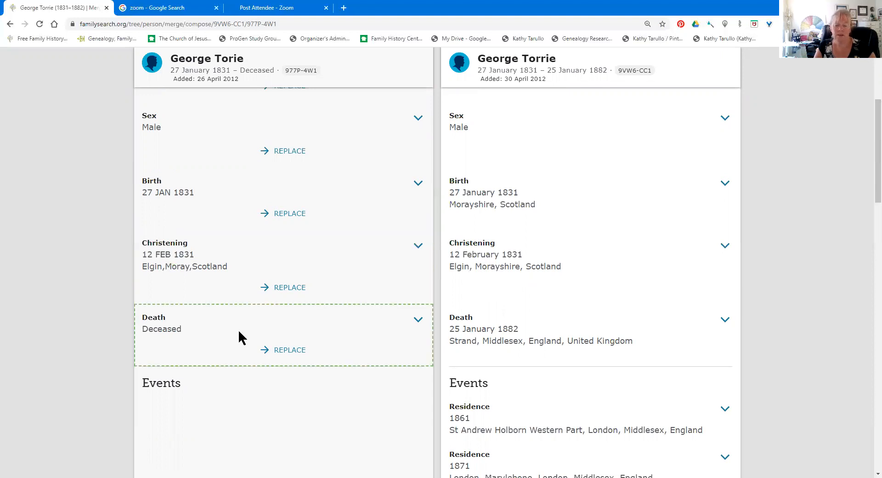
pyautogui.scroll(-8, 238, 328)
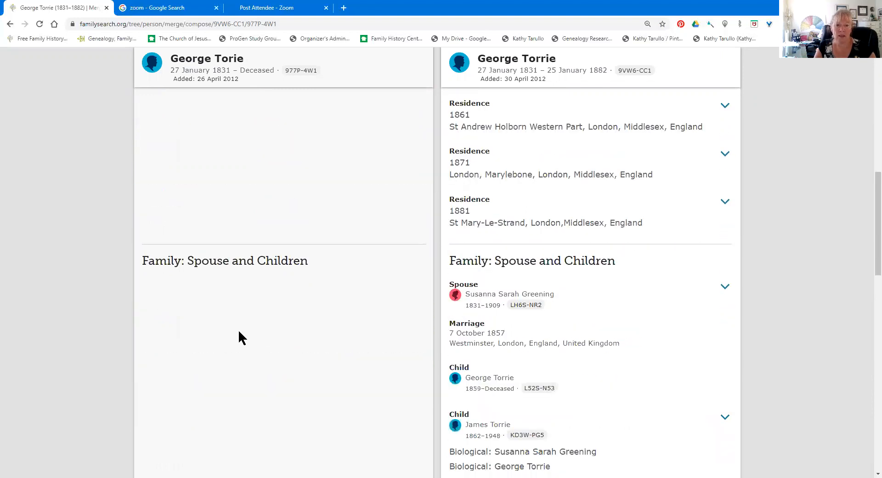
pyautogui.scroll(-9, 239, 332)
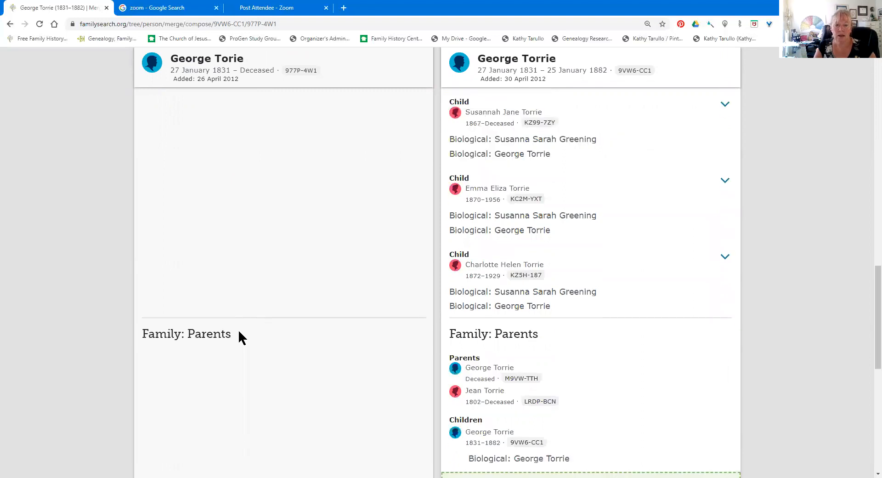
pyautogui.scroll(-2, 239, 331)
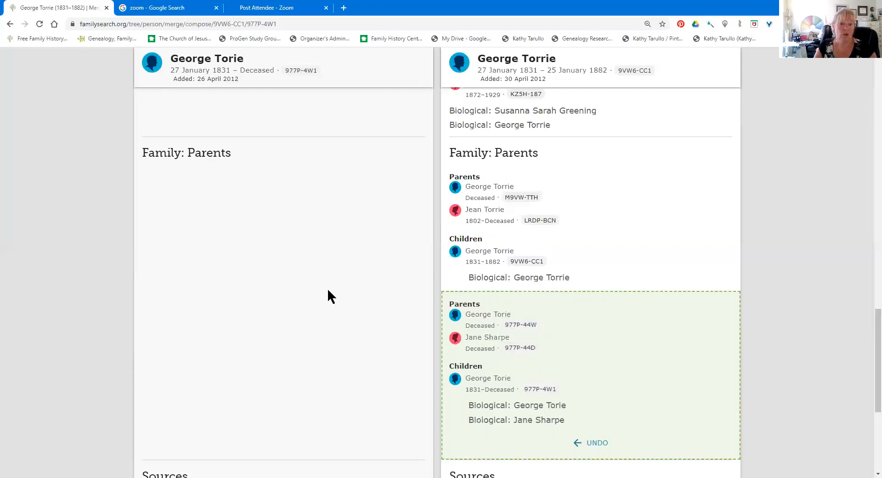
pyautogui.scroll(-2, 605, 362)
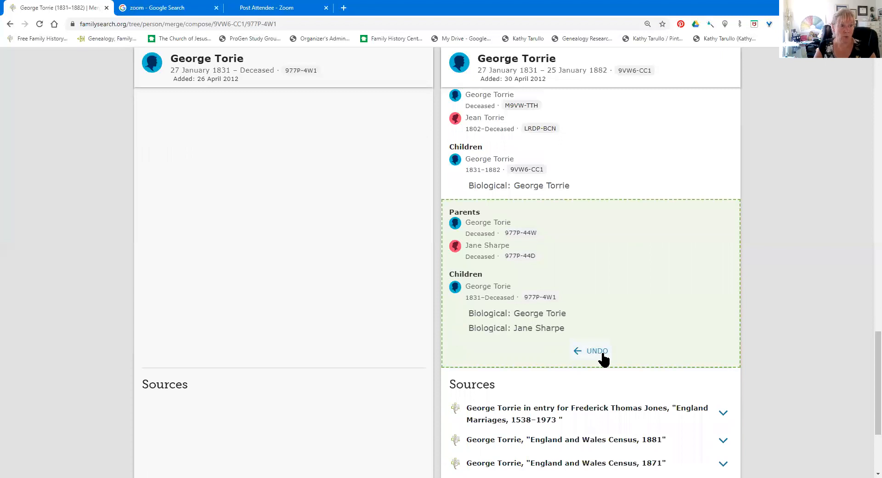
pyautogui.scroll(-3, 248, 326)
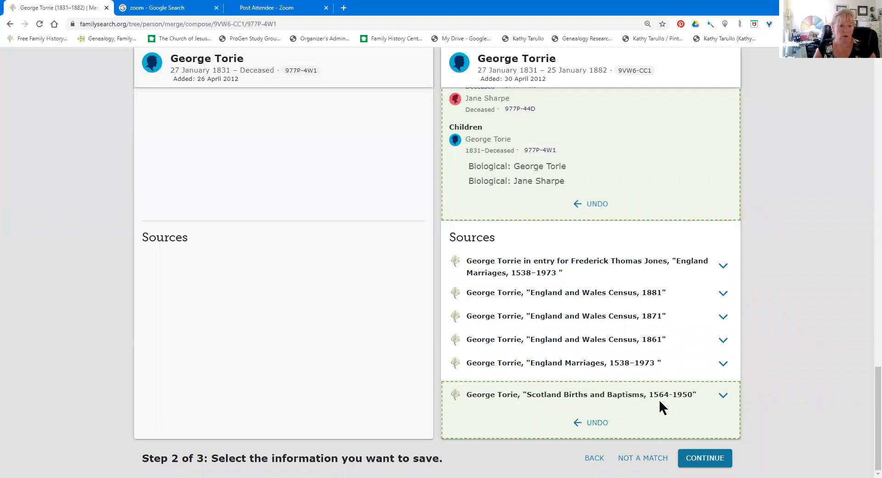
pyautogui.click(702, 465)
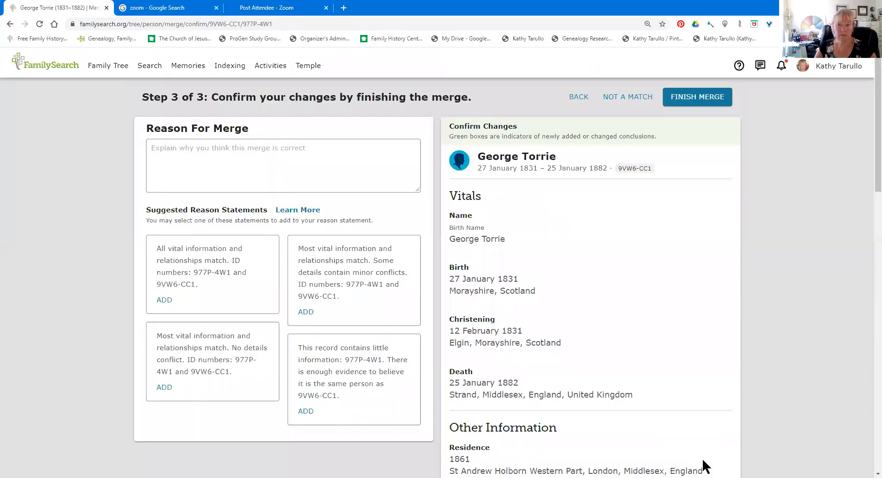
# Use the suggested reason that all vital information and relationships match, and finish the merge.
pyautogui.click(187, 170)
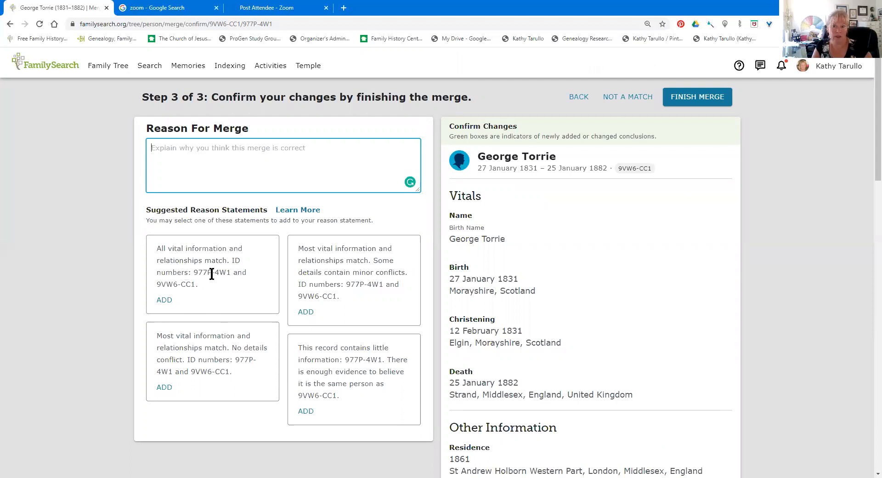
pyautogui.click(165, 300)
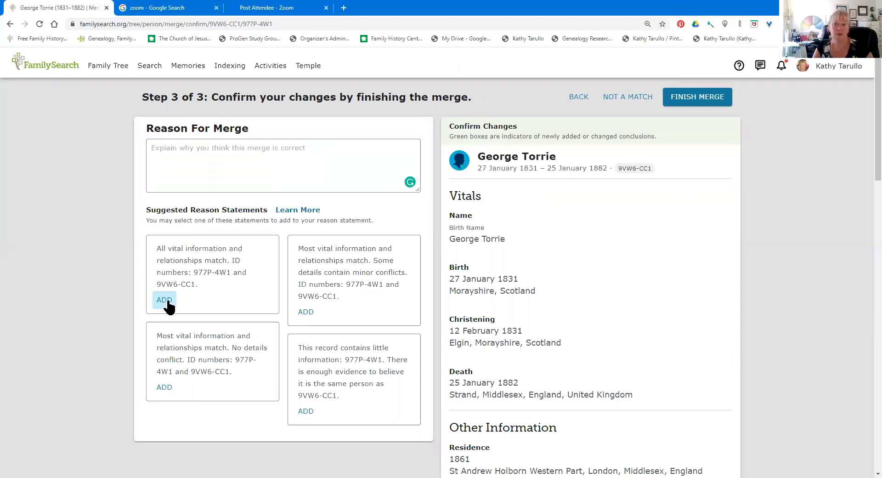
pyautogui.click(697, 92)
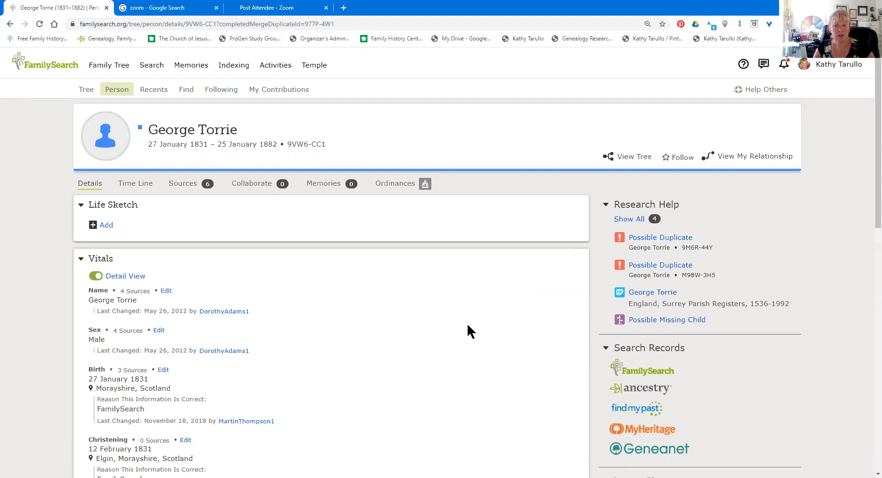
# Review the merged person's family members and copy the person ID of the father in the non-preferred parent couple.
pyautogui.scroll(-4, 471, 331)
pyautogui.scroll(-5, 467, 322)
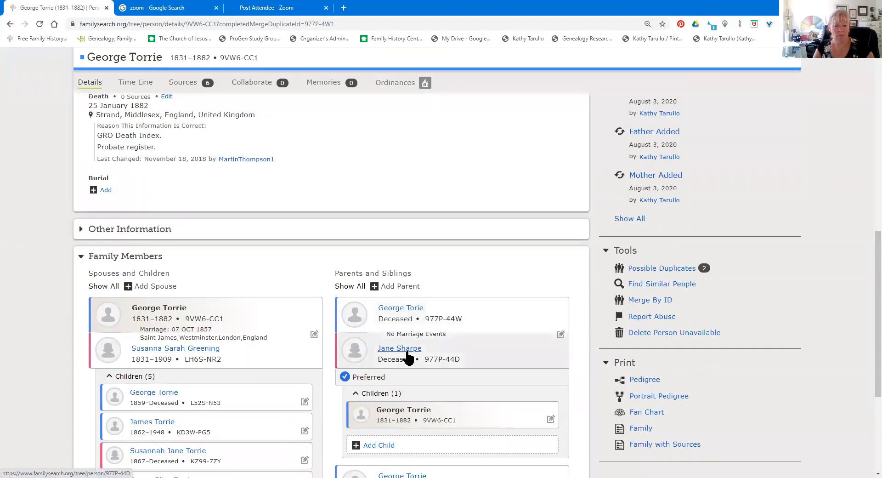
pyautogui.scroll(-4, 406, 327)
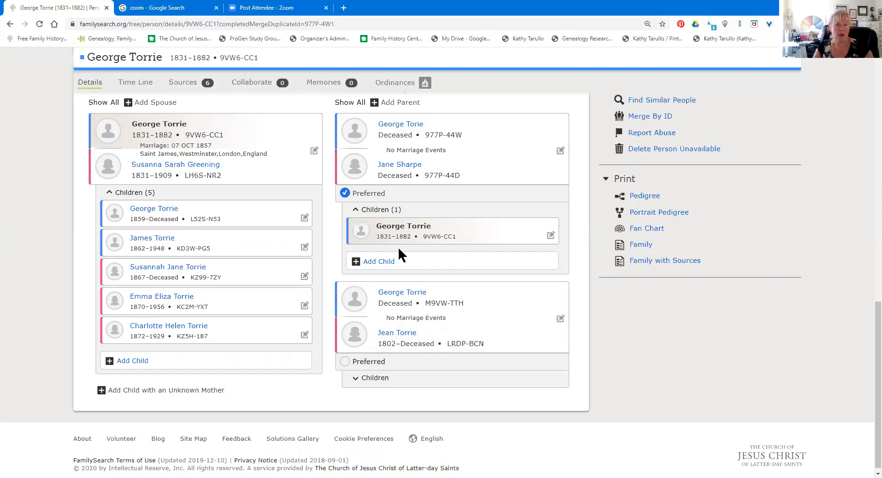
pyautogui.click(437, 304)
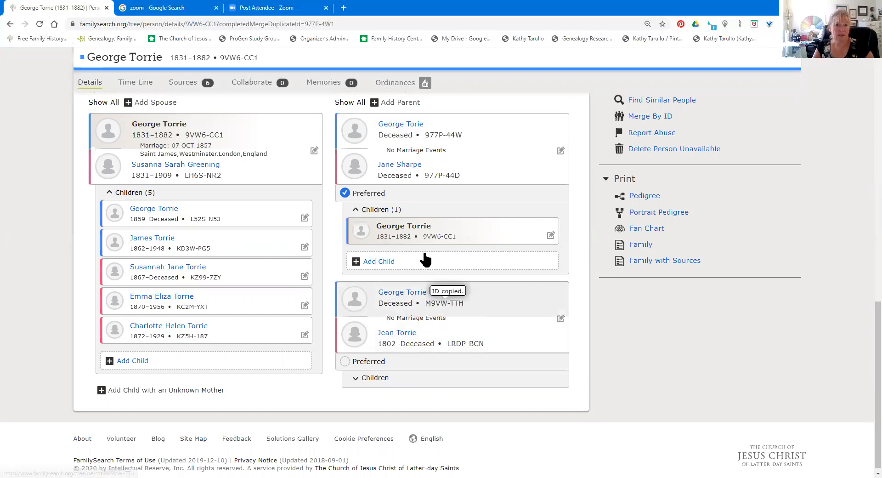
# Open the preferred father's person page and start a Merge By ID using the copied ID of the other father as possible duplicate.
pyautogui.click(399, 132)
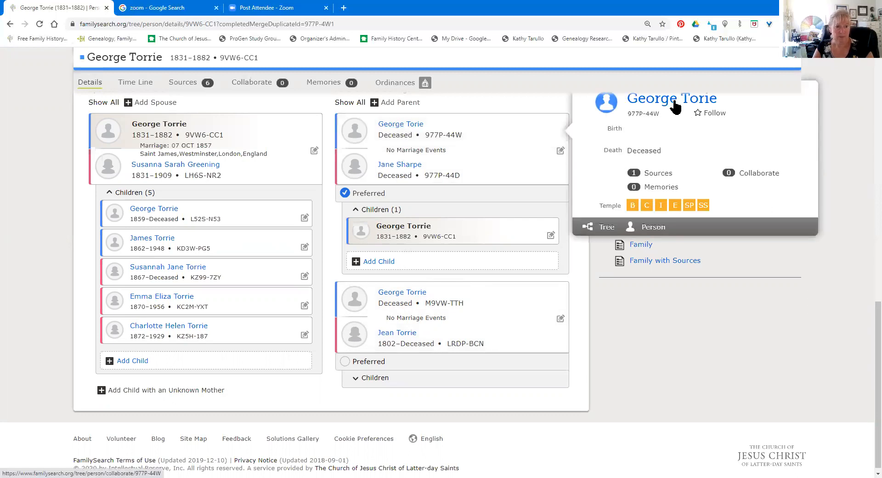
pyautogui.click(675, 107)
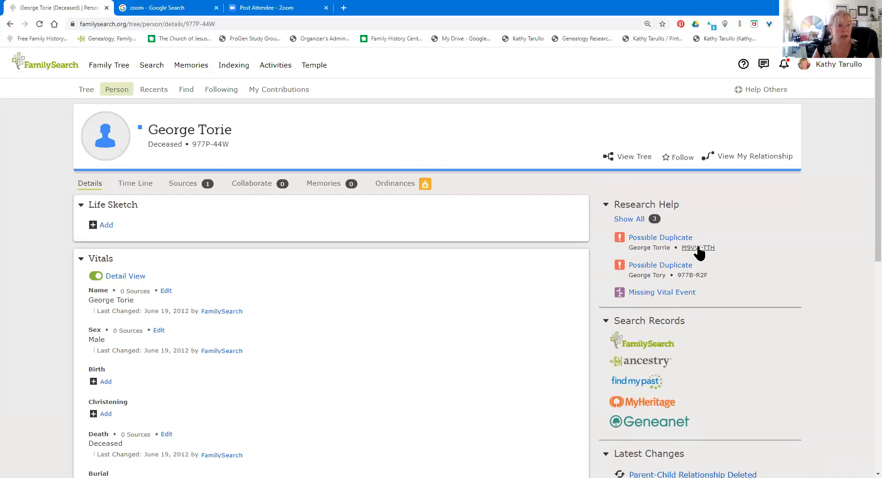
pyautogui.scroll(-7, 698, 250)
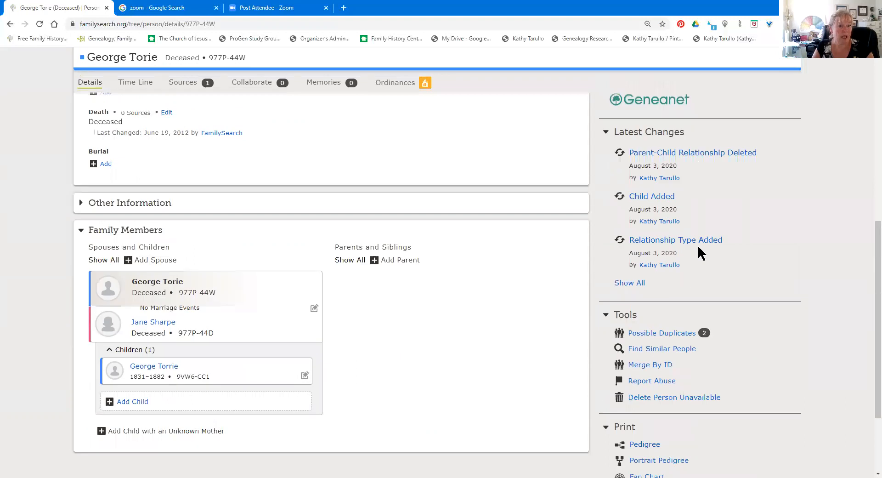
pyautogui.click(649, 366)
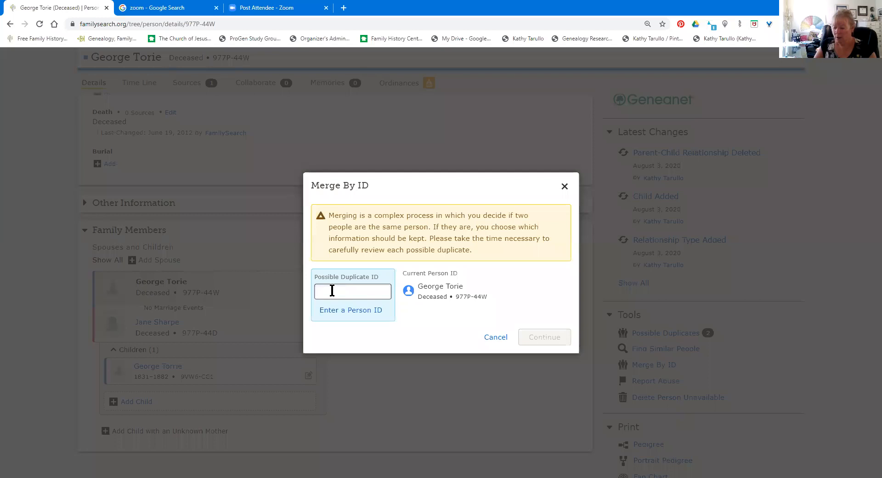
pyautogui.write('M9VW-TTH')
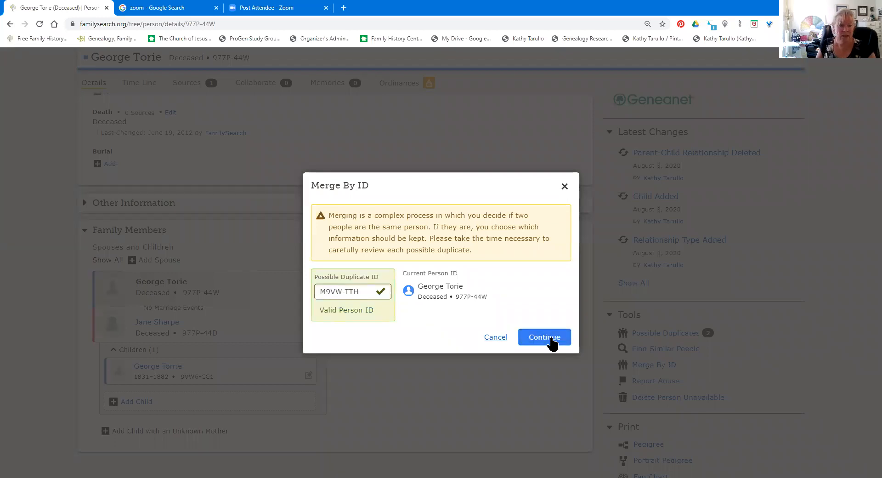
pyautogui.click(552, 340)
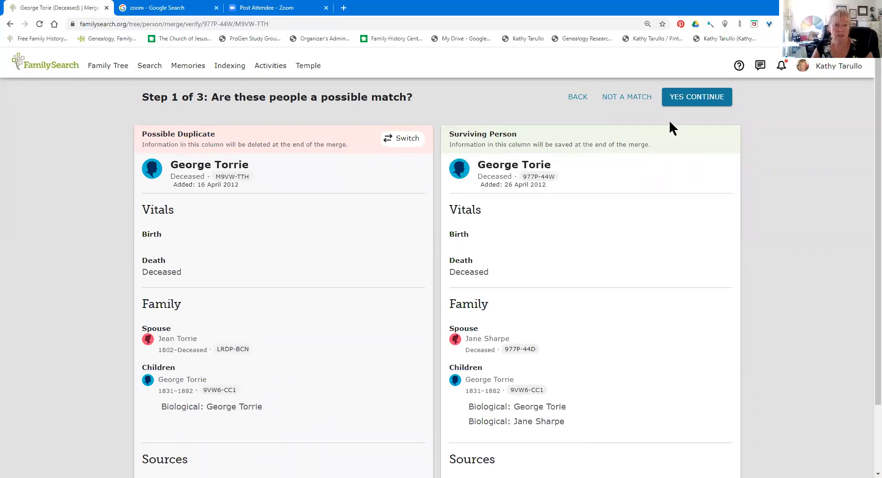
# Open the Not a Match explanation for the two compared fathers.
pyautogui.click(631, 98)
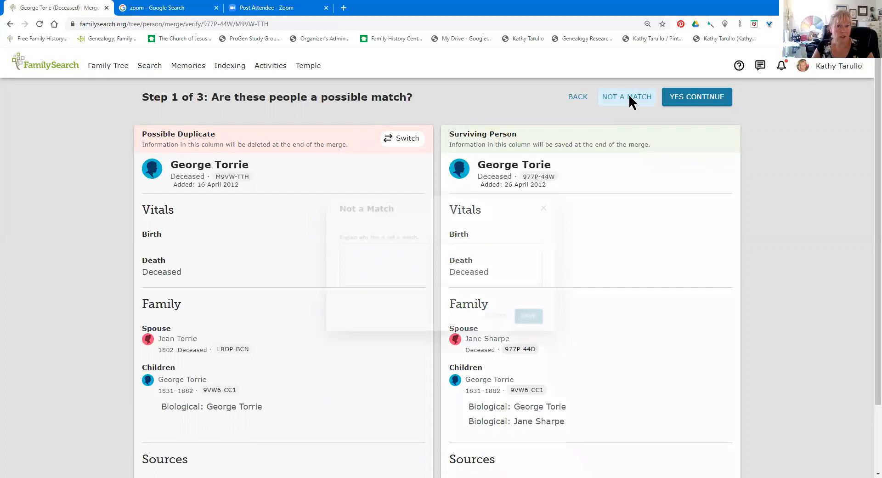